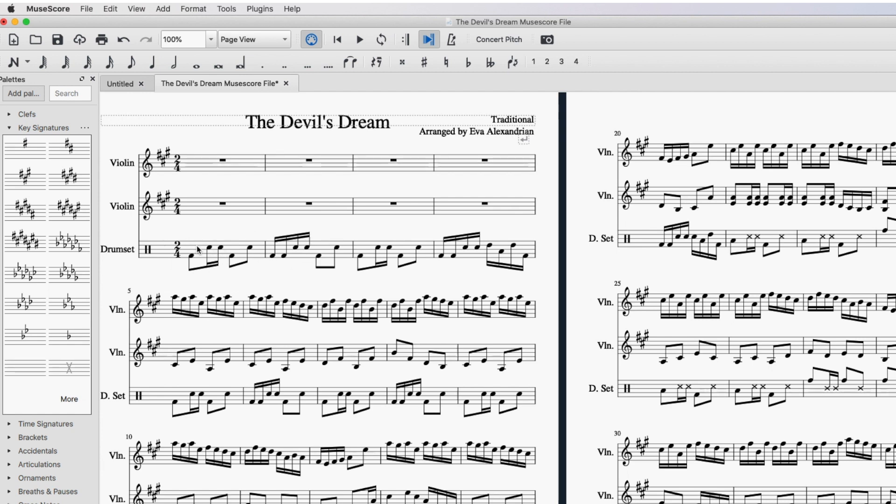
Step: Hide the second Violin and the Drumset in the score's instrument list, leaving only the first Violin visible
click(110, 8)
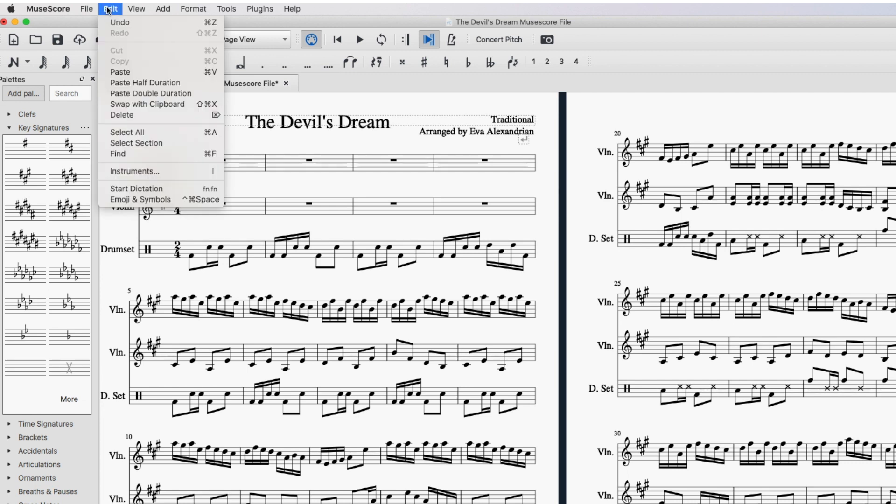
click(135, 172)
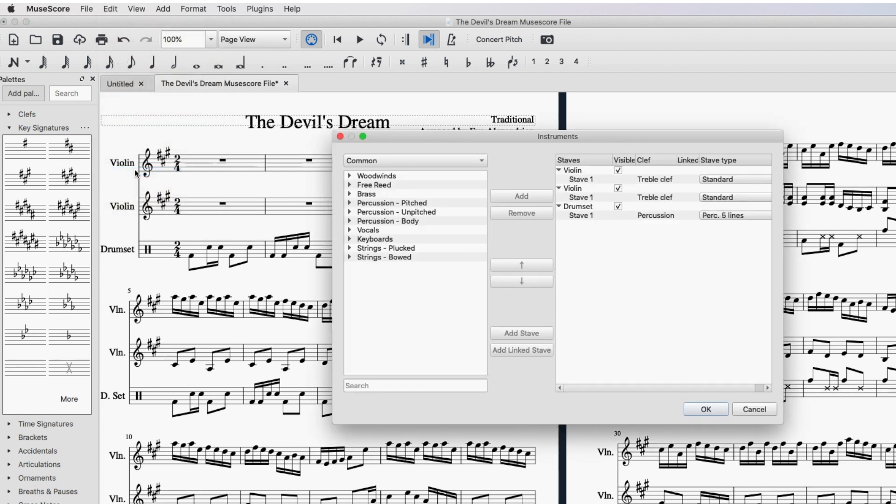
click(618, 189)
click(618, 207)
click(706, 409)
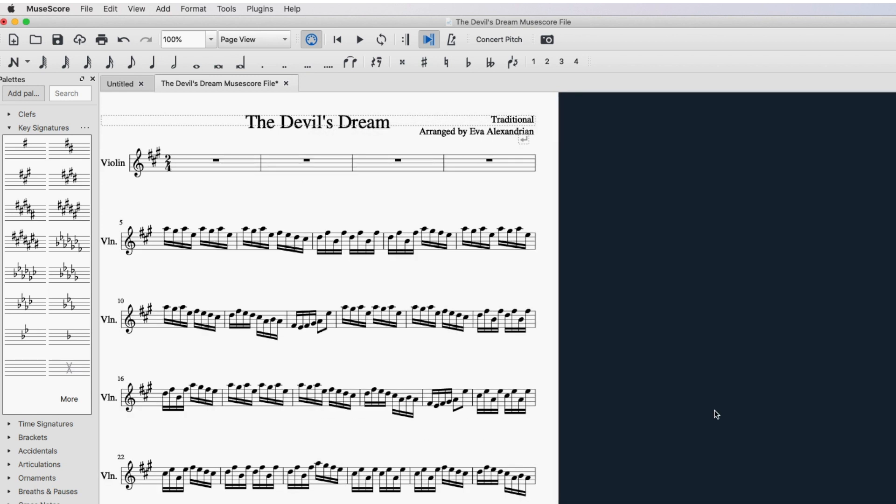
Step: Play back the first Violin part from measure 1 with the volume raised, and stop after a few measures
click(216, 161)
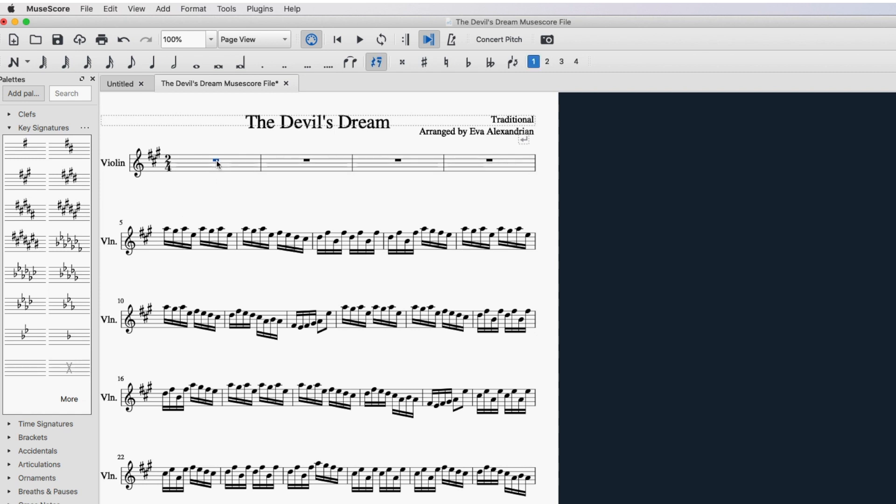
key(XF86AudioRaiseVolume)
key(space)
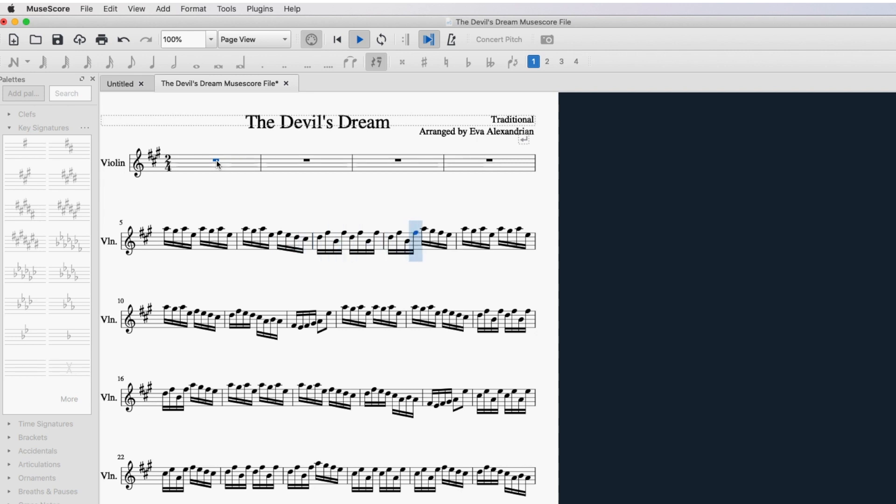
key(space)
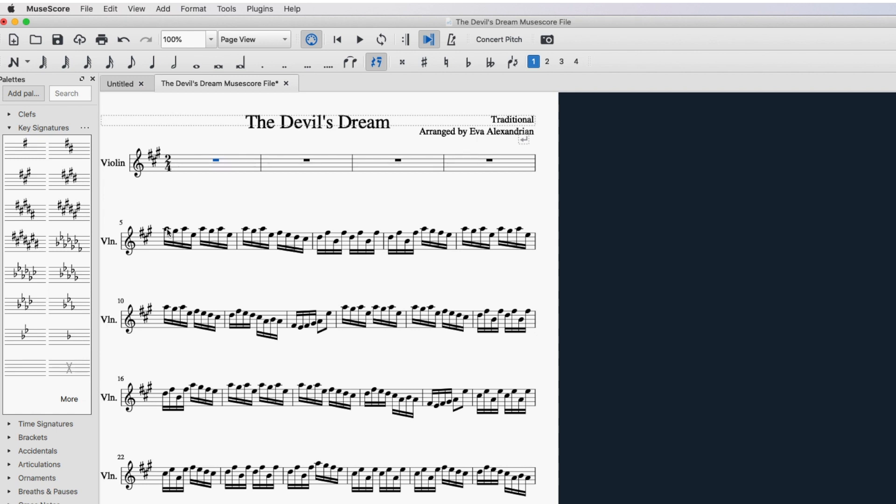
Step: Change the instrument visibility so that only the second Violin is shown, with the first Violin and Drumset hidden
mouse_move(244, 206)
mouse_down()
mouse_move(256, 146)
mouse_move(256, 205)
mouse_up()
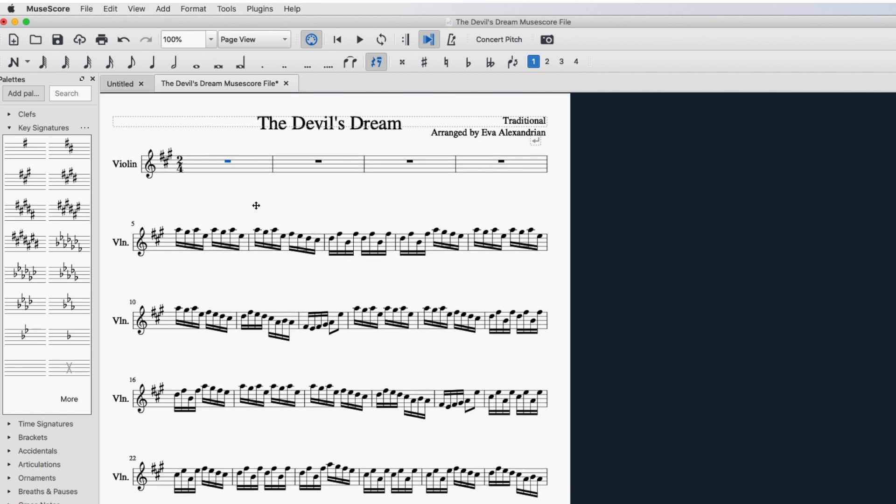
click(111, 9)
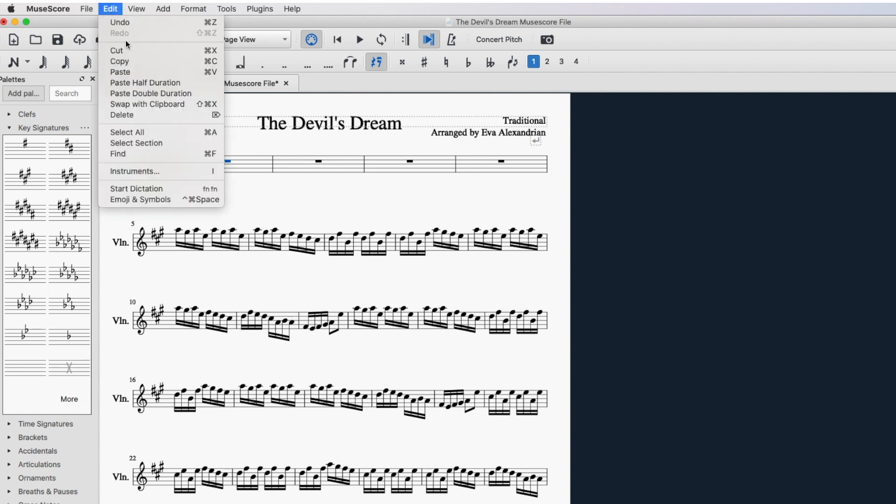
click(136, 168)
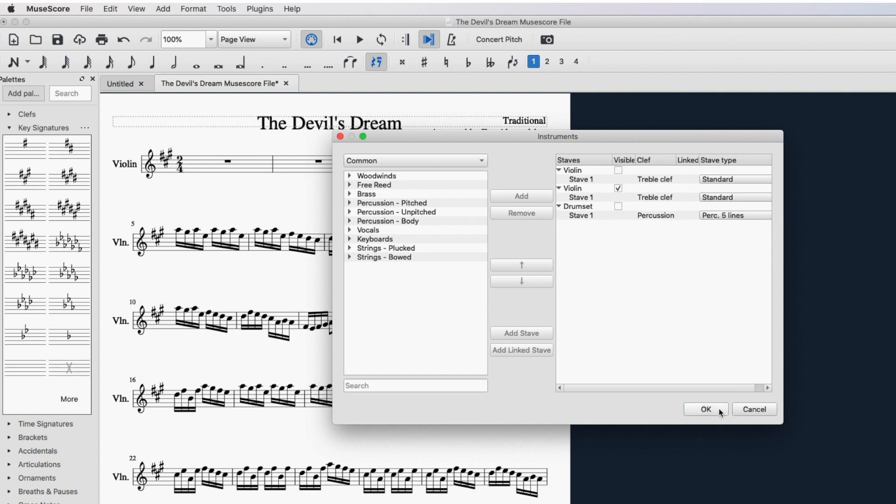
click(706, 410)
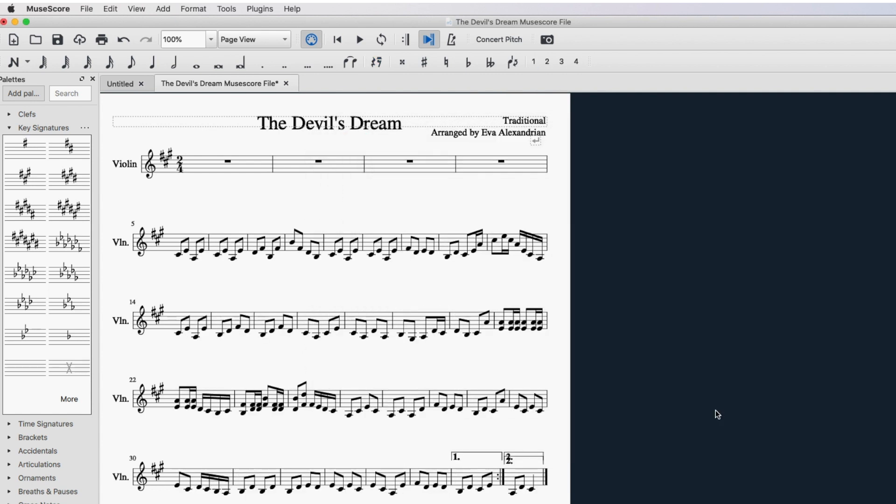
Step: Play back the second Violin part from its first note in measure 5, and stop after a few measures
click(178, 255)
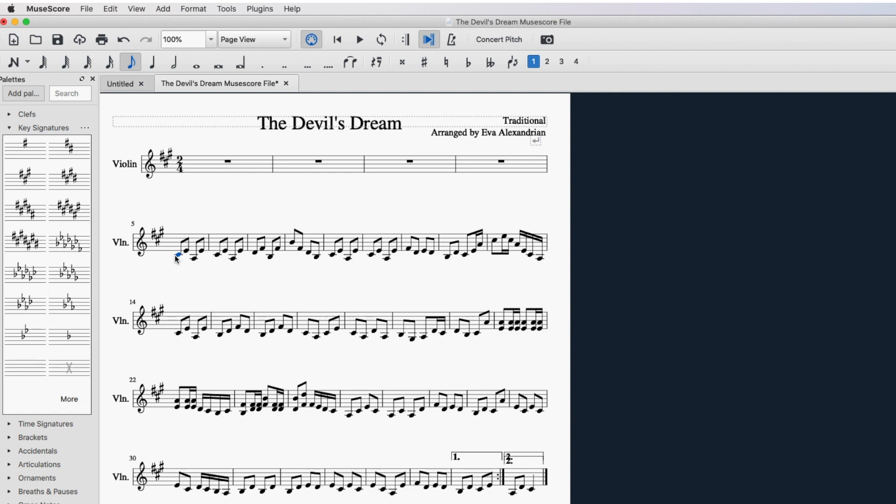
key(space)
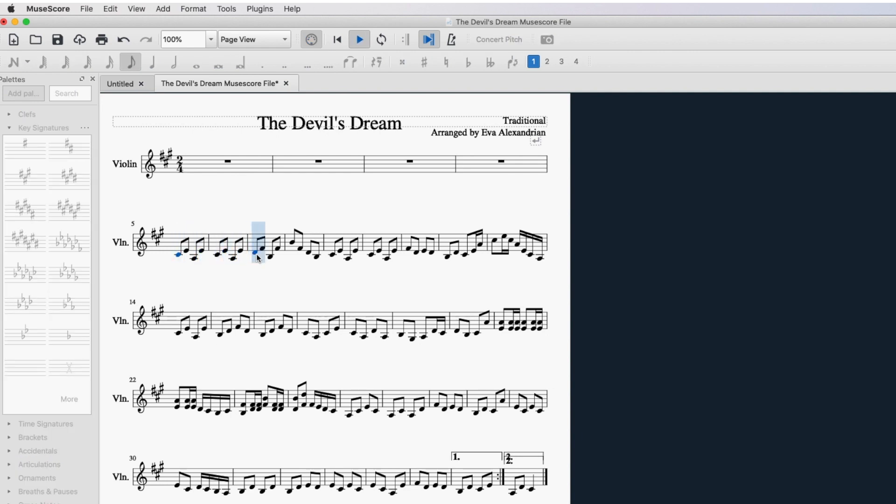
key(space)
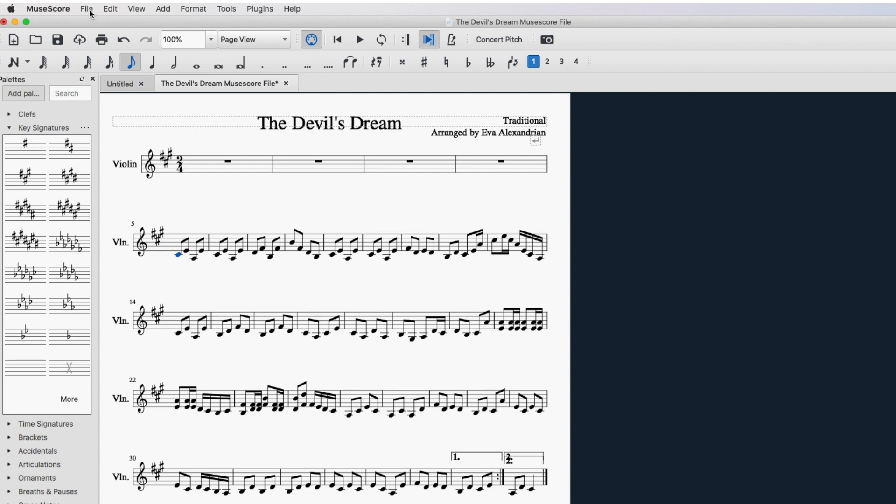
Step: Make the first Violin and the Drumset visible again so all three instruments show in the score
click(110, 9)
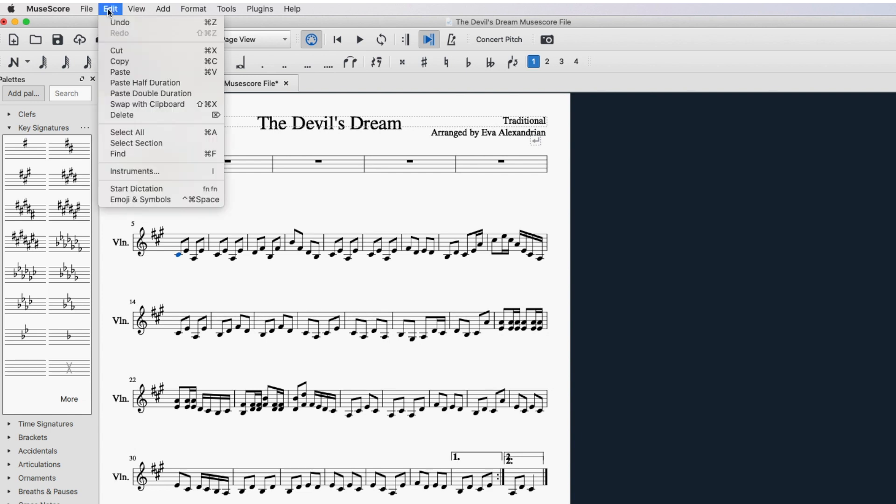
click(118, 173)
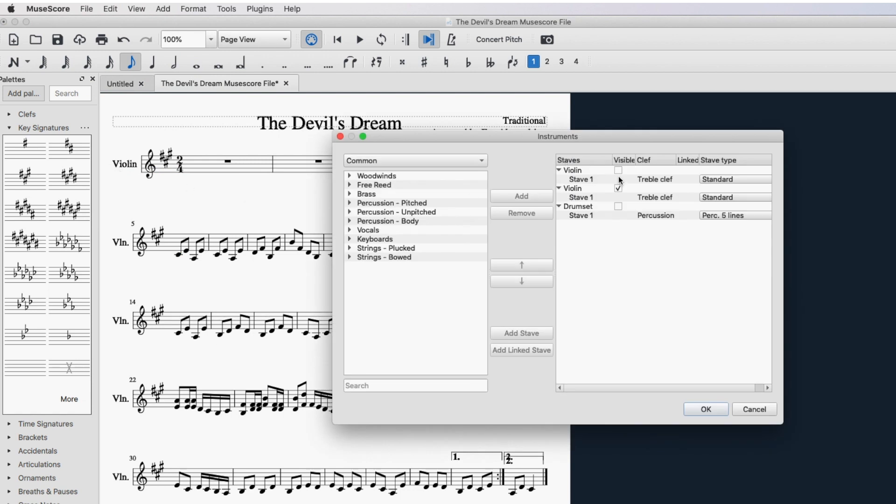
click(619, 207)
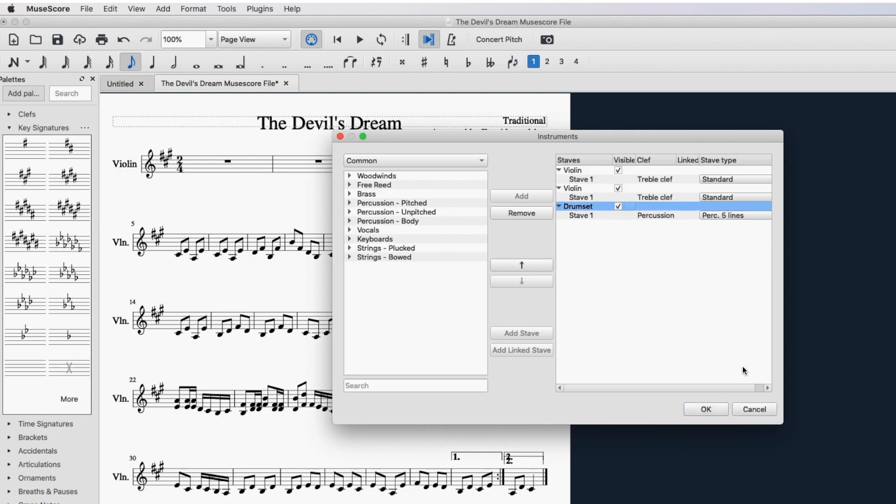
click(706, 410)
Step: Play back all parts from the first Drumset note in measure 1, and stop once the violins have entered
drag(433, 226, 424, 219)
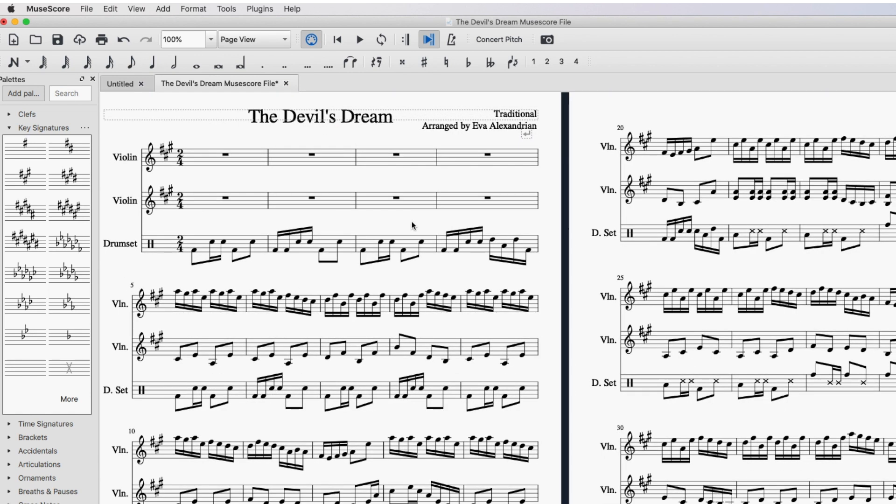
click(195, 253)
key(space)
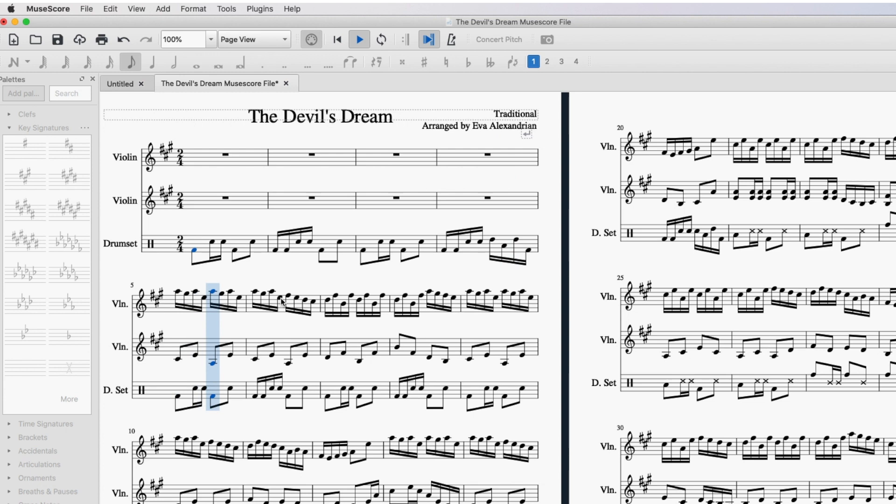
key(space)
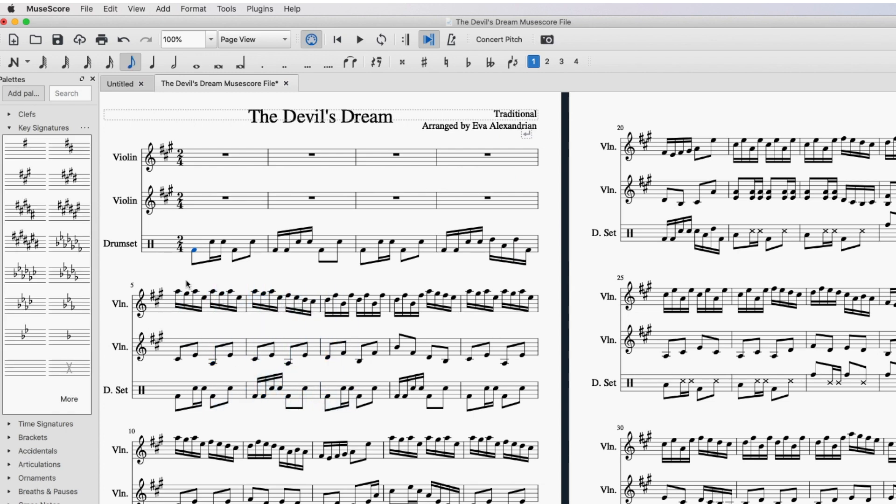
Step: Select measure 5 of the second Violin, collapse the Key Signatures and Tempo palettes, and expand the Dynamics palette
click(179, 363)
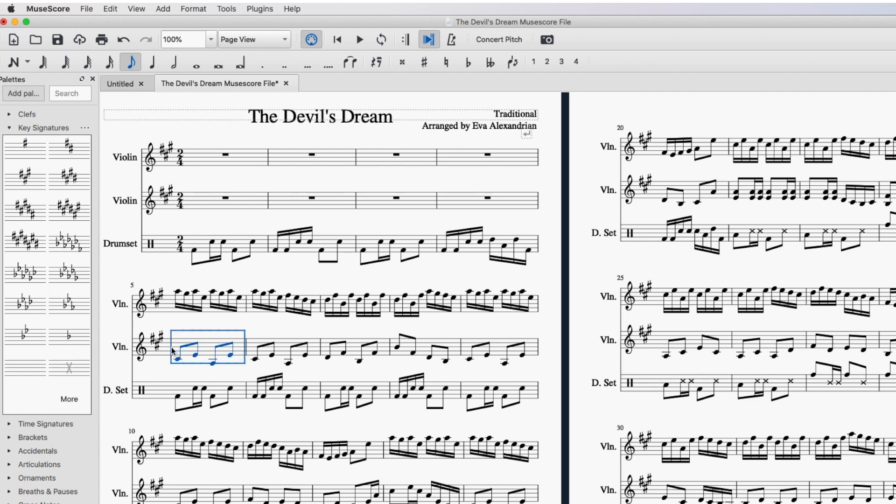
click(10, 129)
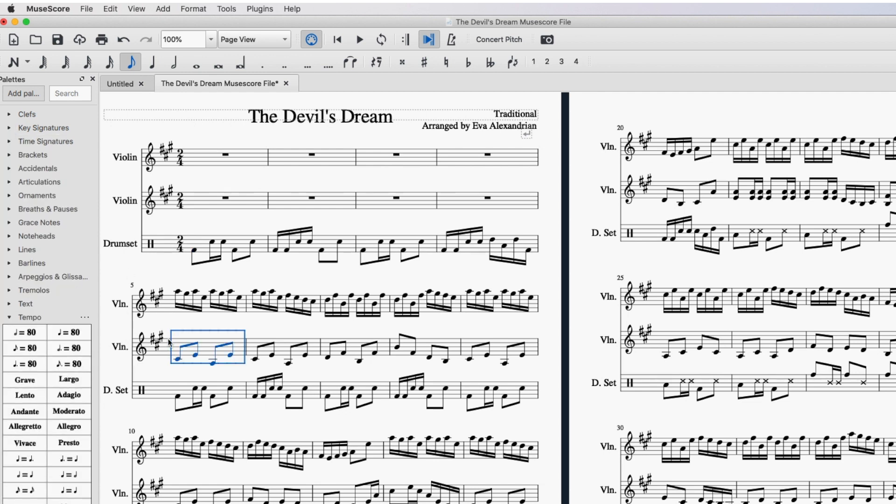
click(9, 318)
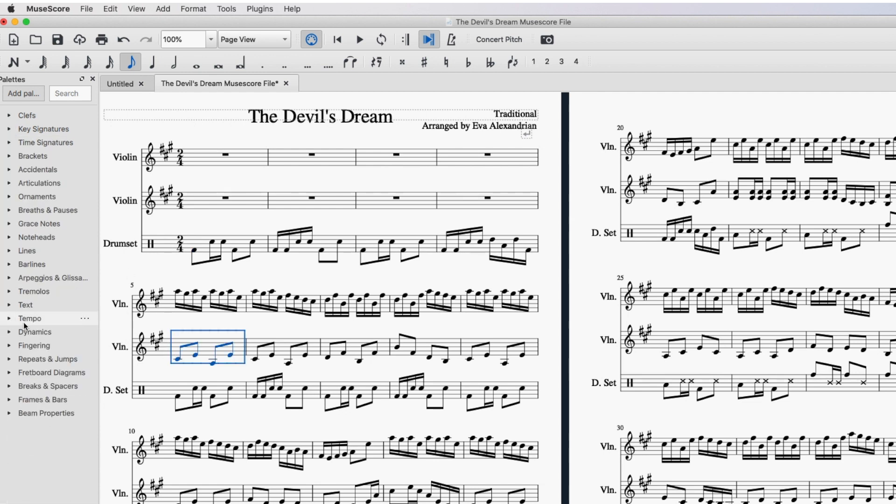
click(10, 332)
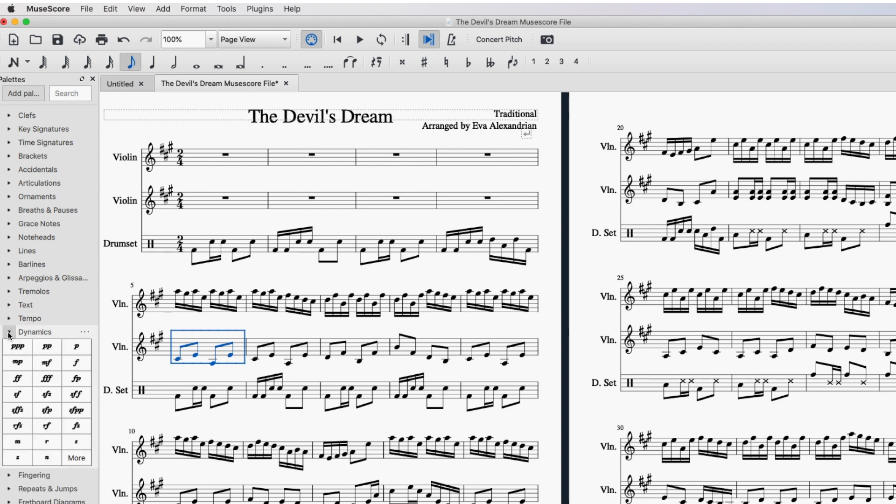
Step: Try applying the p dynamic to the whole selected measure 5 of the second Violin, and undo it
click(78, 349)
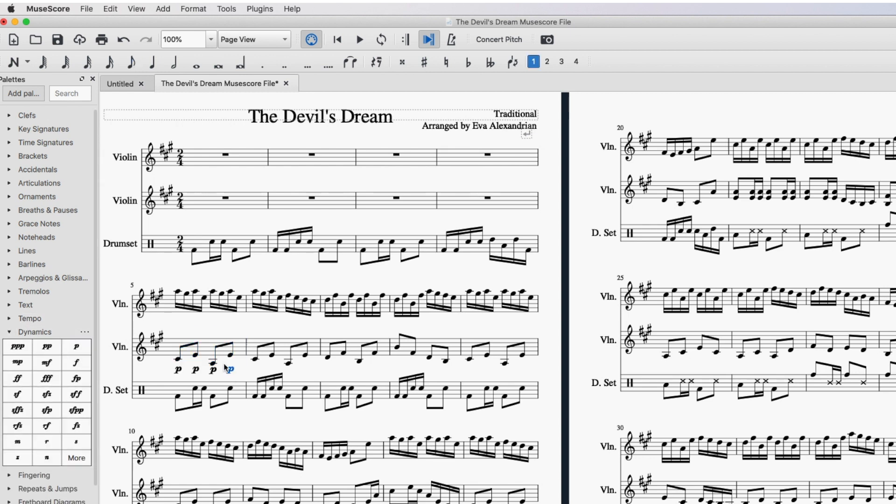
click(178, 360)
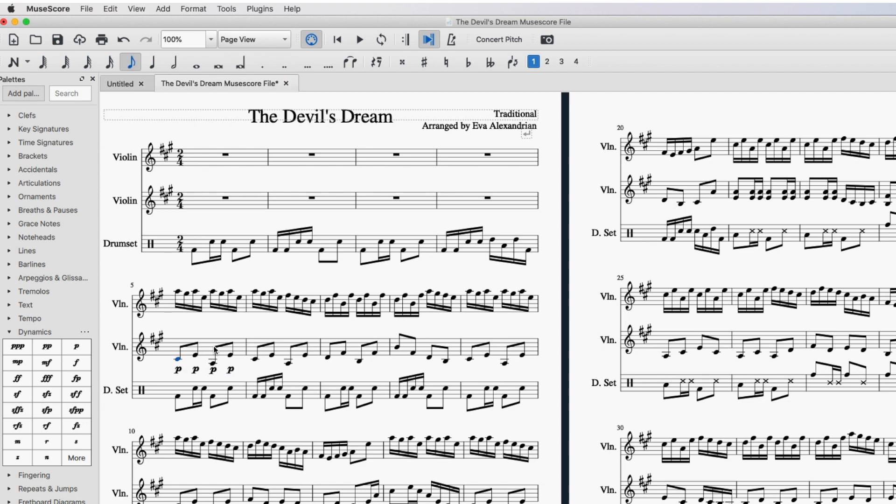
key(super+z)
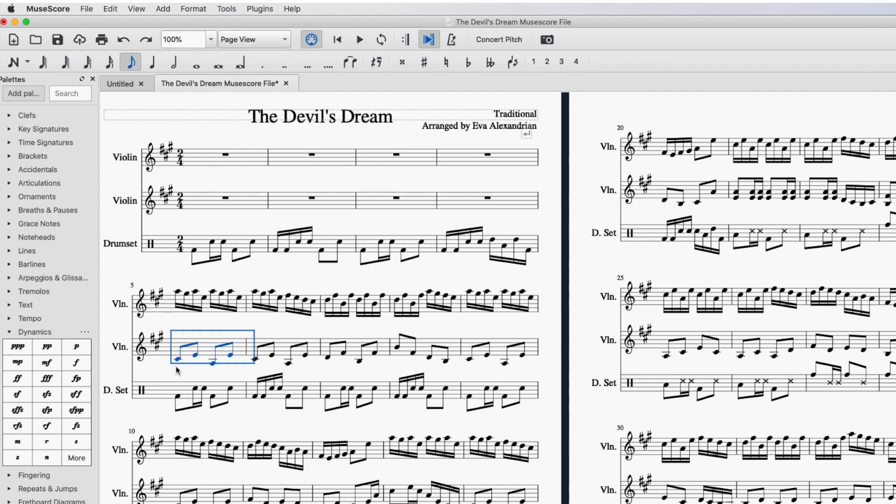
Step: Add a p dynamic to only the first note of measure 5 in the second Violin
click(177, 371)
click(178, 360)
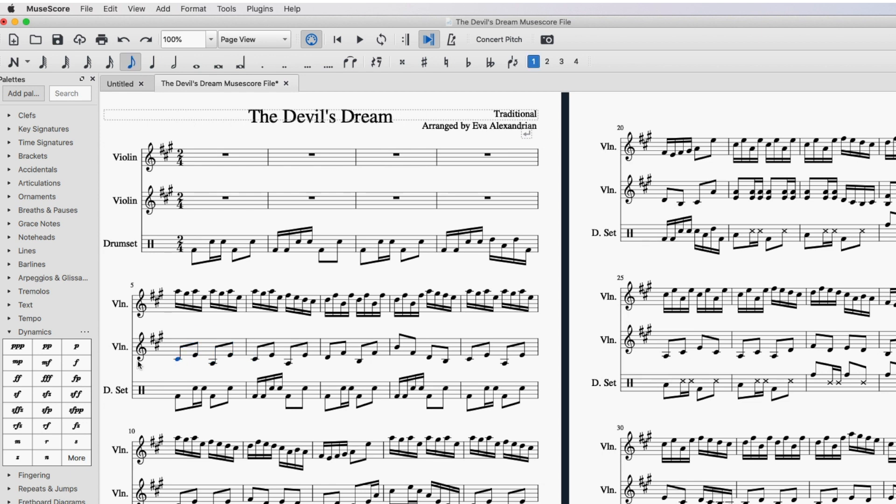
click(78, 353)
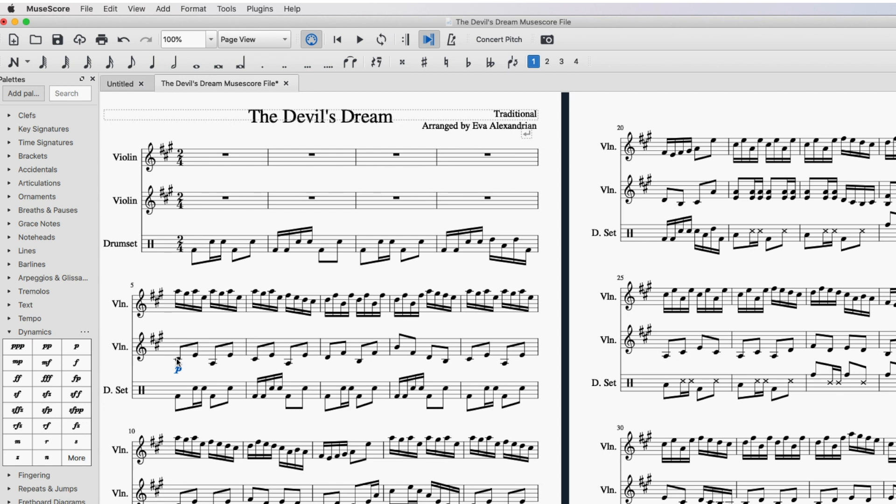
Step: Play back the score from the first Violin's first note in measure 5 to check the balance, and stop
click(180, 294)
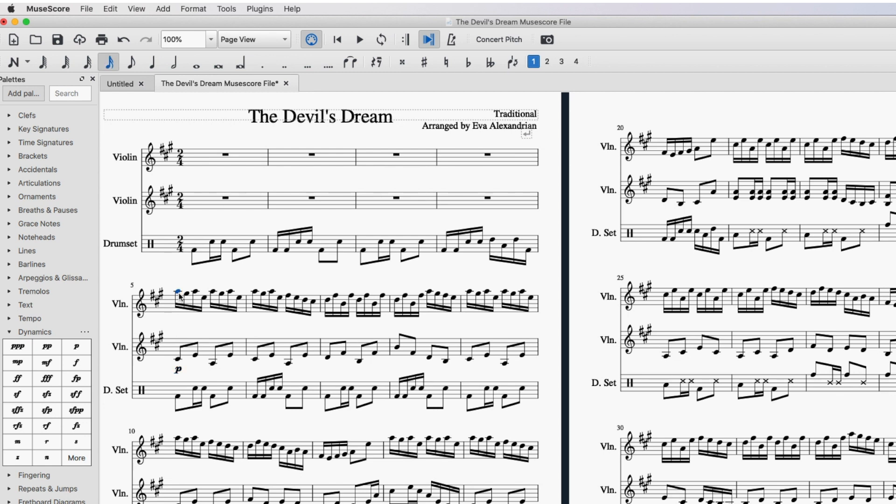
key(space)
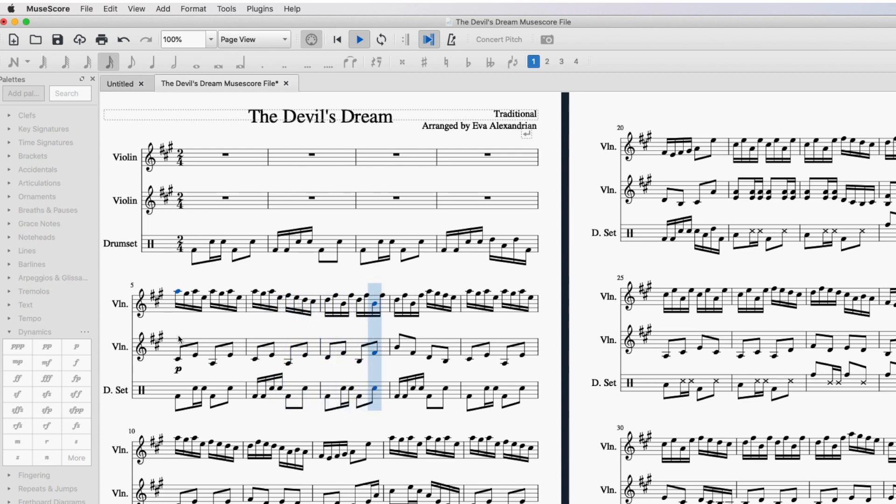
key(space)
Step: Replace the p under the second Violin's first note in measure 5 with a pp dynamic
click(178, 371)
key(Delete)
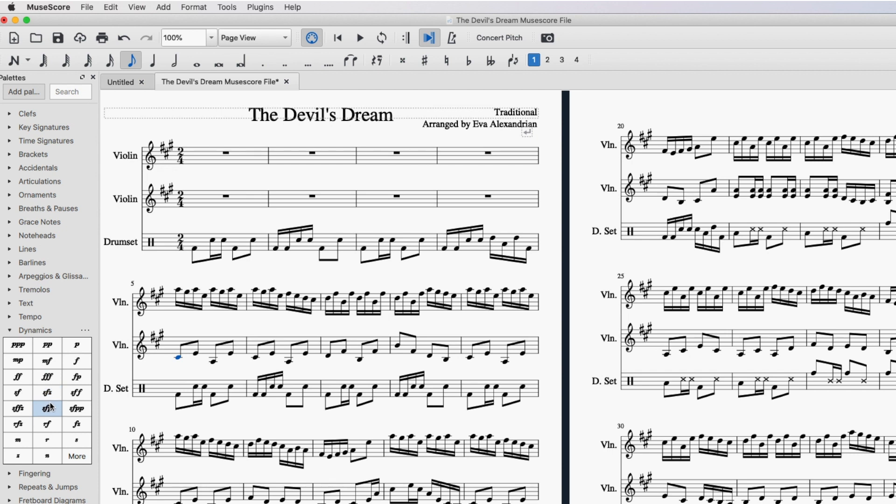
click(43, 346)
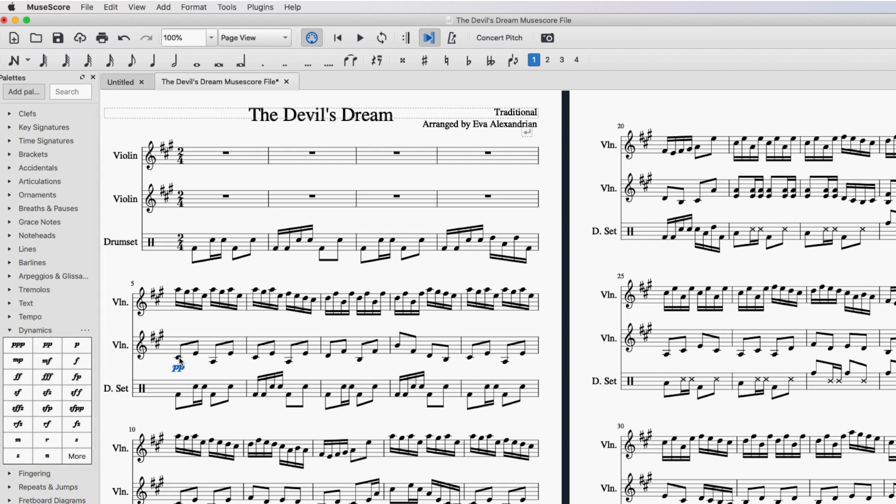
Step: Play back the score from measure 5 to hear the second Violin's pp dynamic, and stop
key(space)
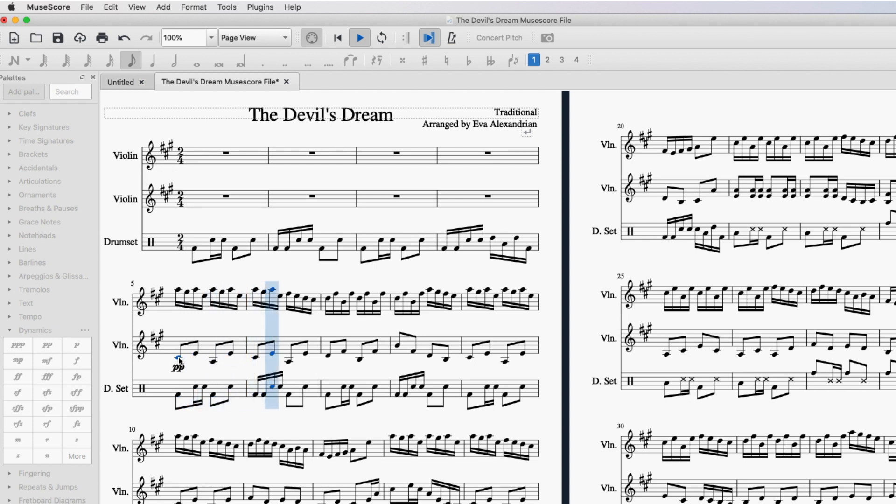
key(space)
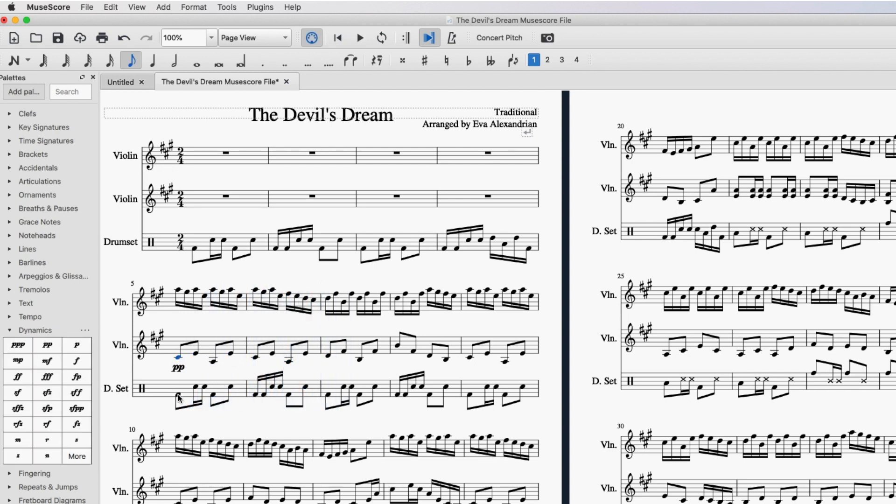
Step: Try a pp dynamic under the drum set's first note in measure 5, play it back, and undo the dynamic
click(178, 395)
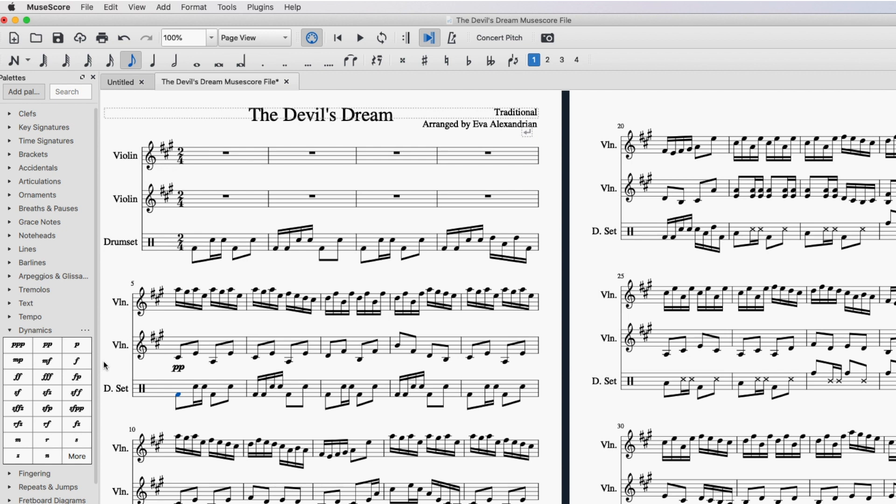
drag(51, 351, 176, 403)
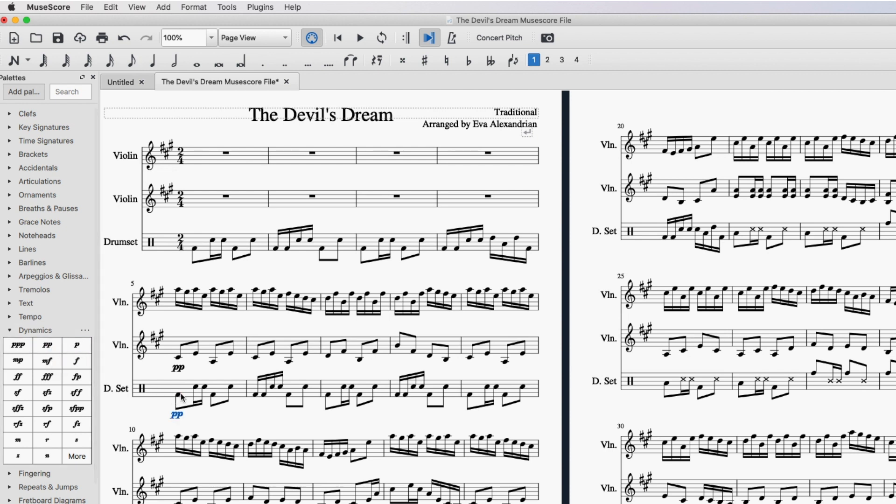
key(space)
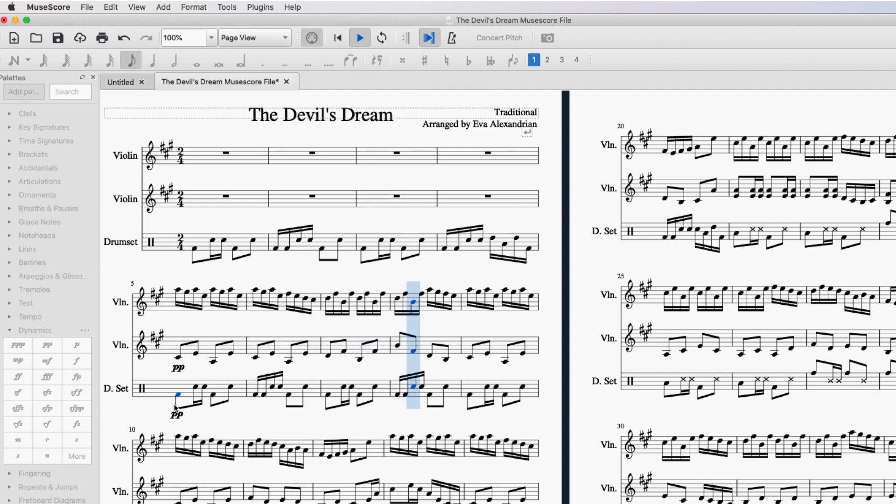
key(space)
key(super+z)
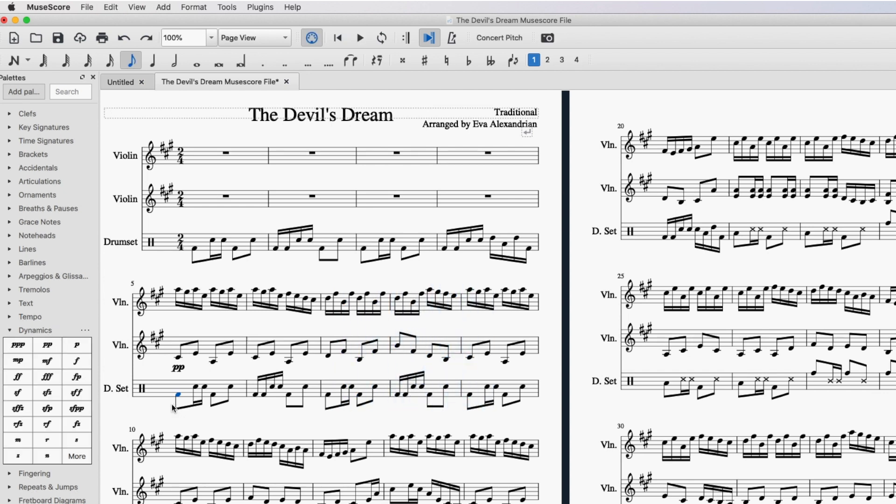
Step: Add a quarter note = 80 tempo marking above measure 1 of the first Violin
click(205, 155)
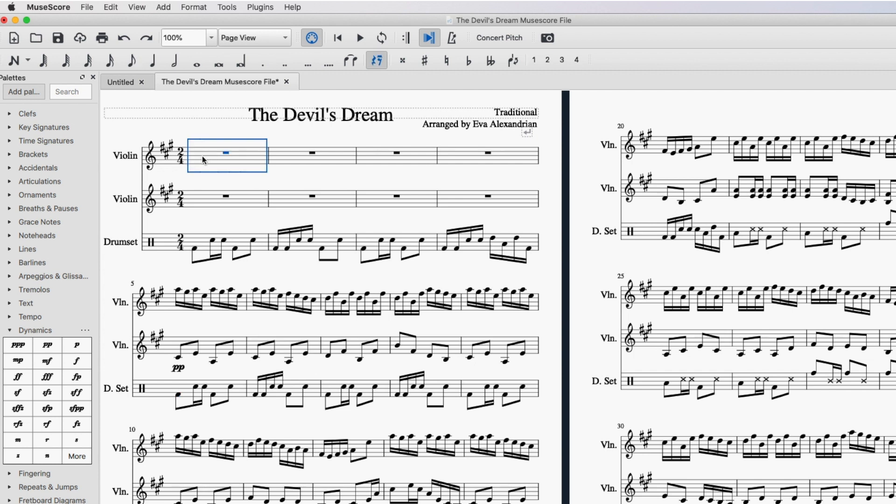
click(10, 330)
click(10, 317)
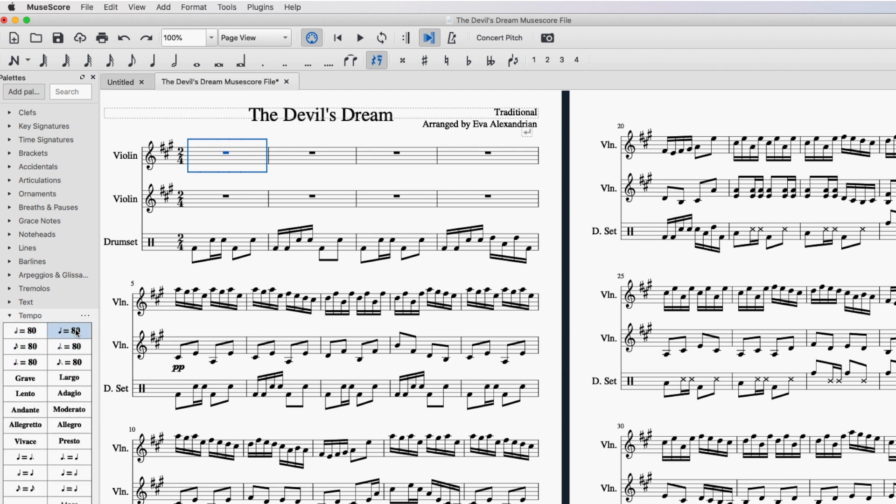
click(59, 332)
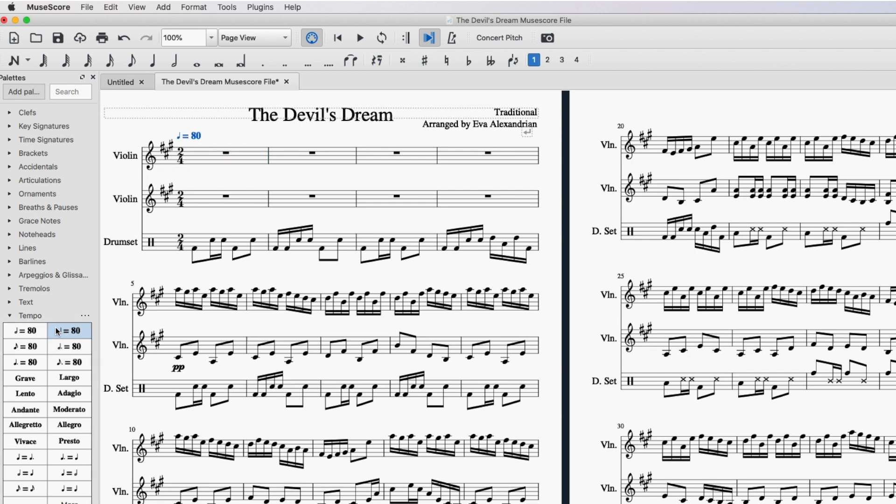
Step: Play back the opening drum part and the first Violin's entry at measure 5 to judge the tempo, and stop
key(space)
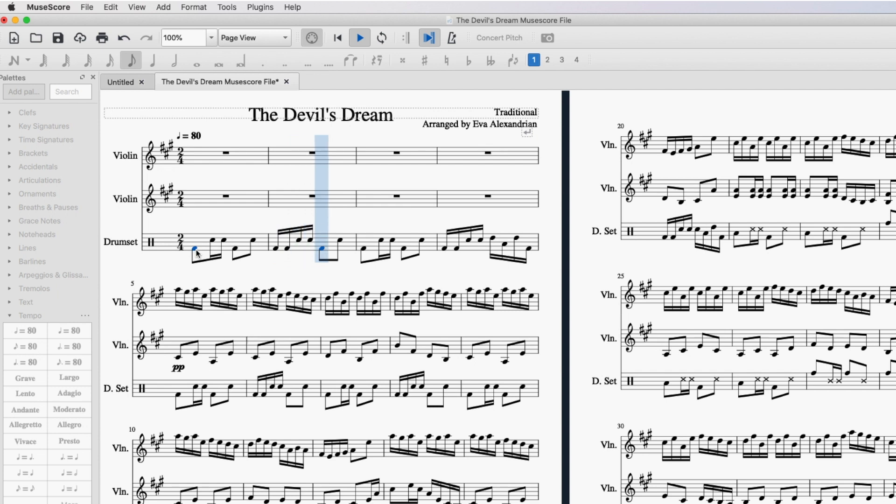
key(space)
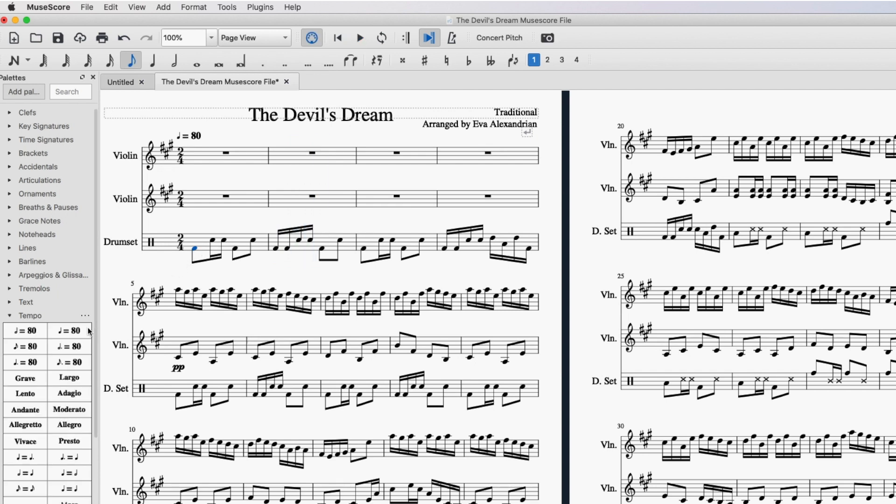
click(179, 291)
key(space)
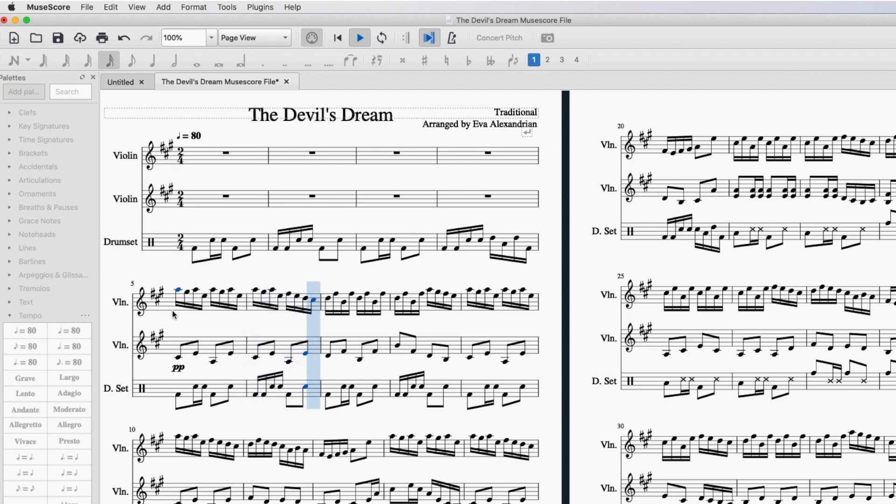
key(space)
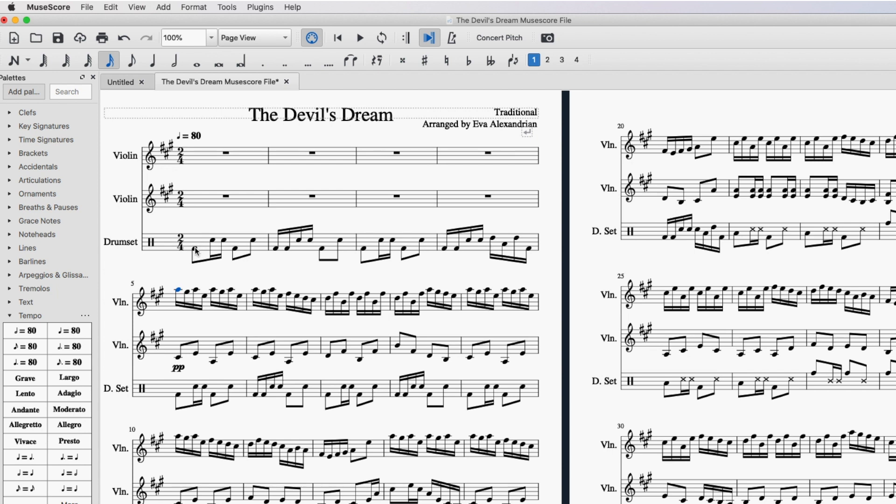
Step: Set the tempo marking above measure 1 to quarter note = 160, and play back the opening drum part
click(193, 135)
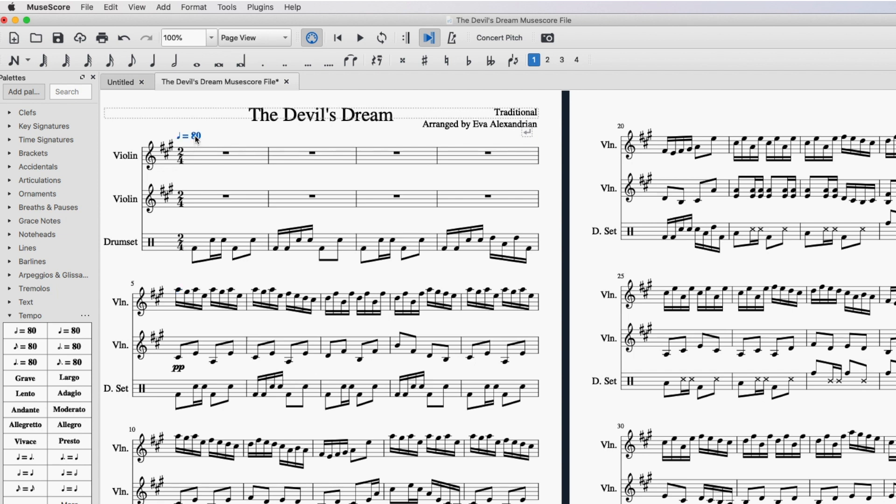
double_click(195, 135)
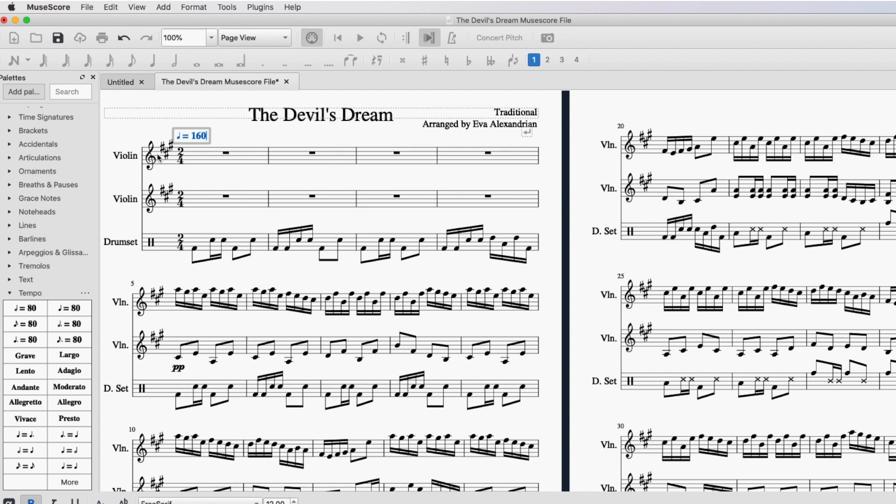
key(Escape)
key(space)
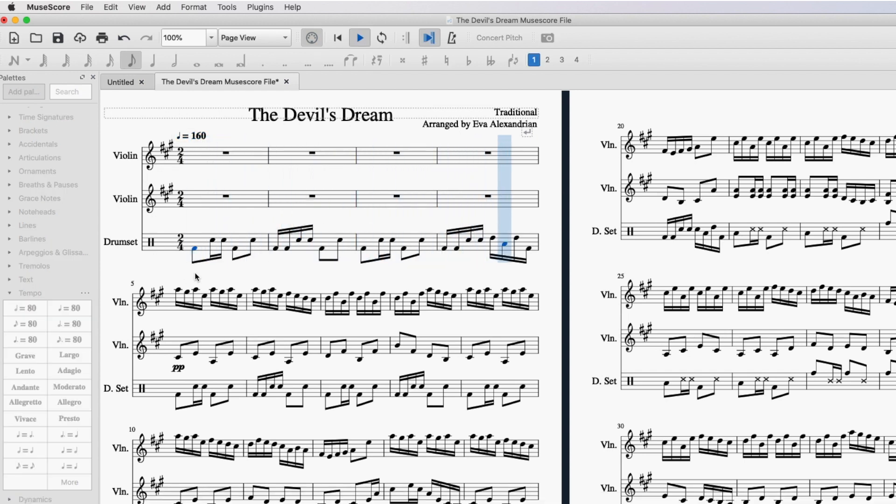
key(space)
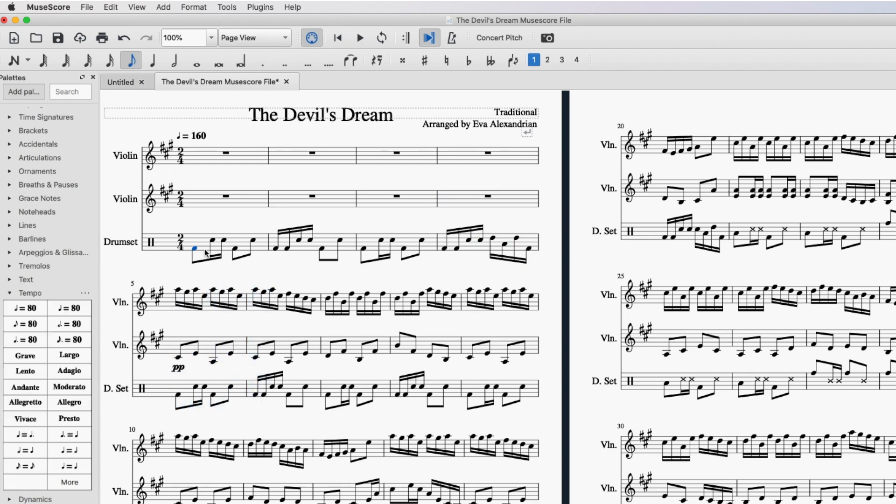
Step: Delete the tempo marking above measure 1 and add a dotted half note = 80 marking at the drum set's first note
click(198, 138)
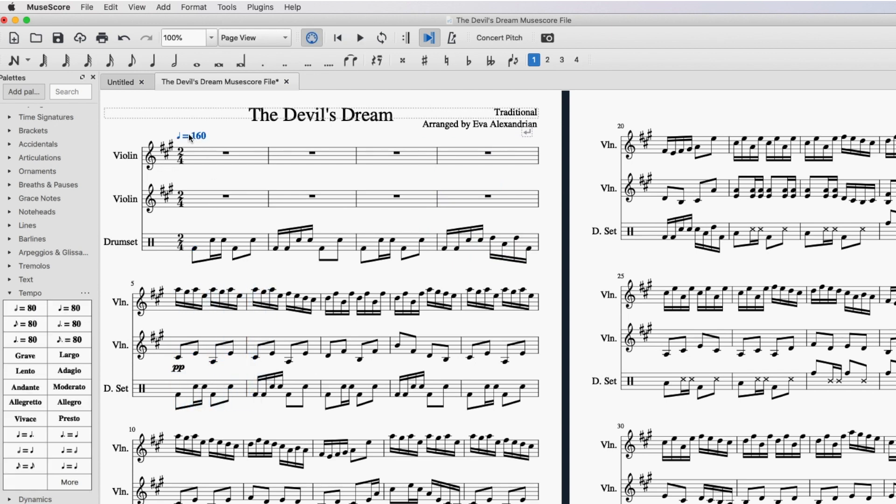
key(Delete)
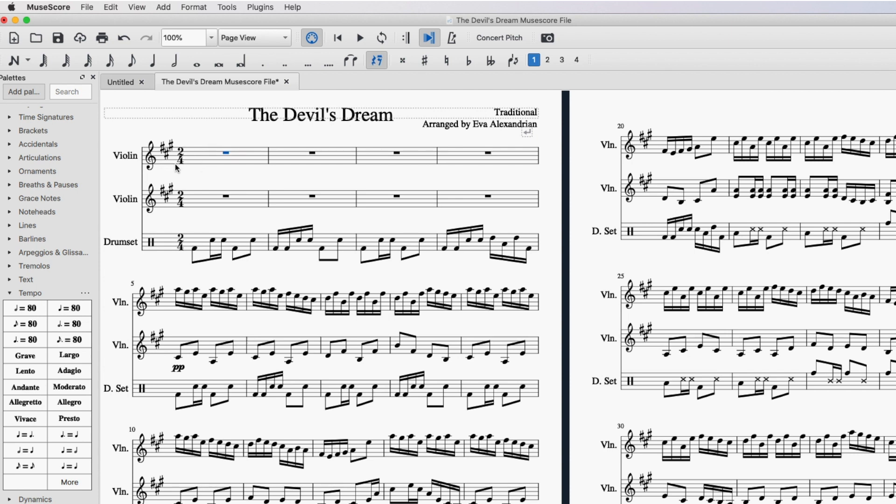
click(211, 154)
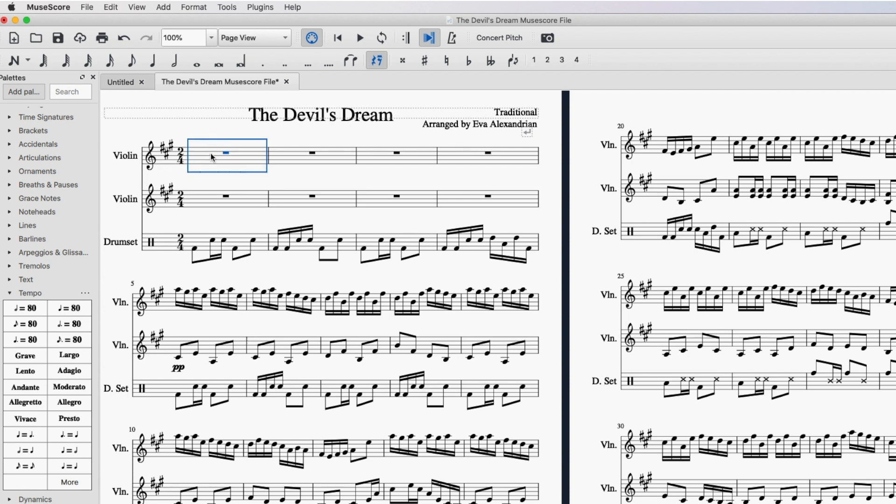
click(194, 250)
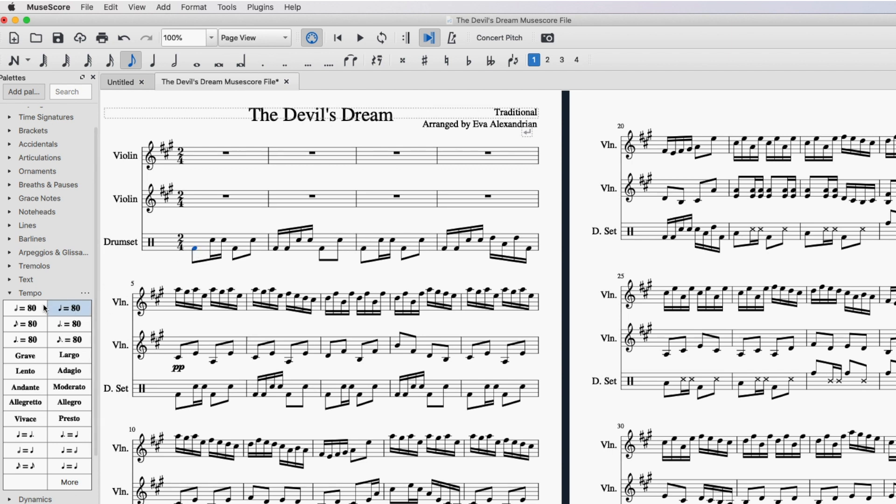
click(9, 293)
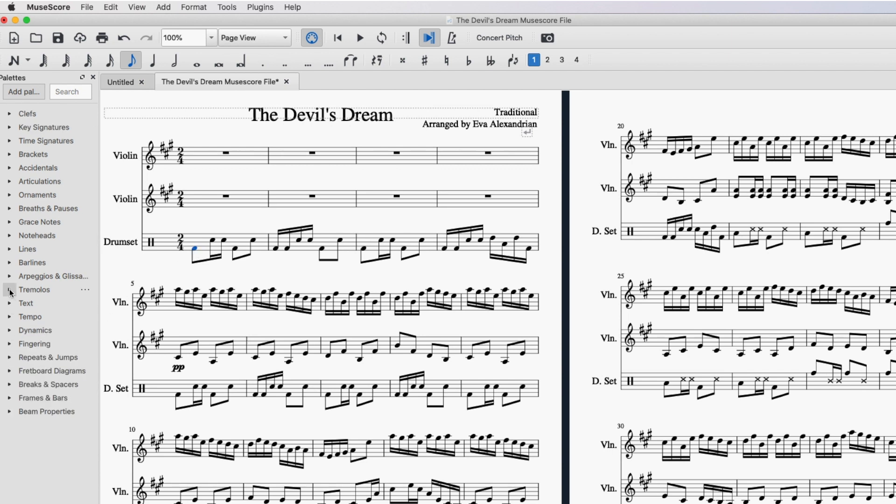
click(10, 317)
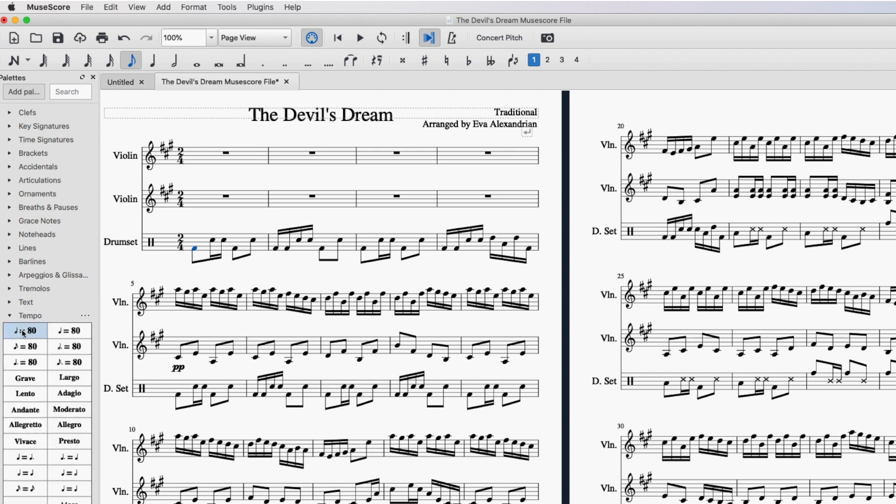
click(65, 350)
Step: Play back from the drum set's first note to hear the dotted half note = 80 tempo, and stop
click(198, 254)
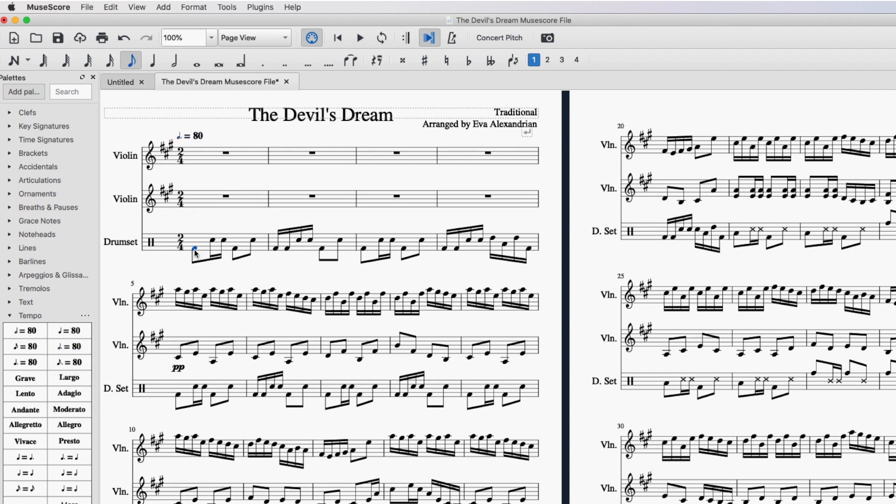
key(space)
key(space)
Step: Undo and redo the dotted half note = 80 tempo marking, remove and re-add it, and undo it again
click(195, 138)
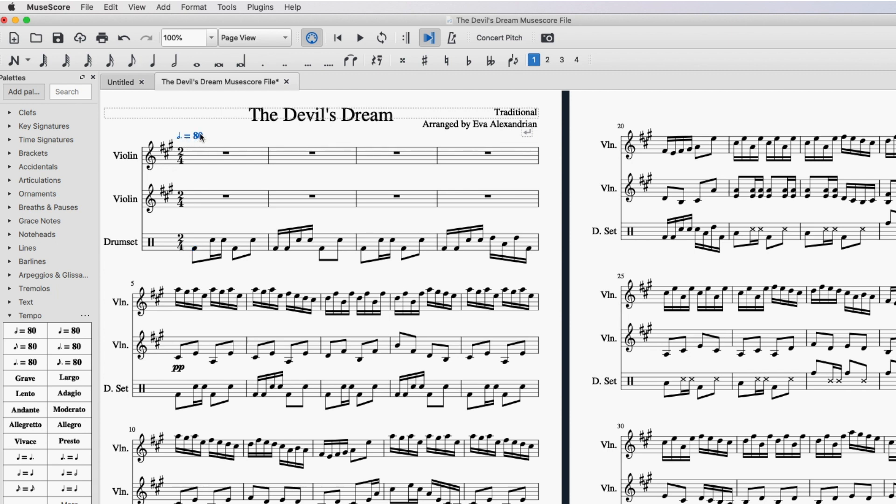
key(super+z)
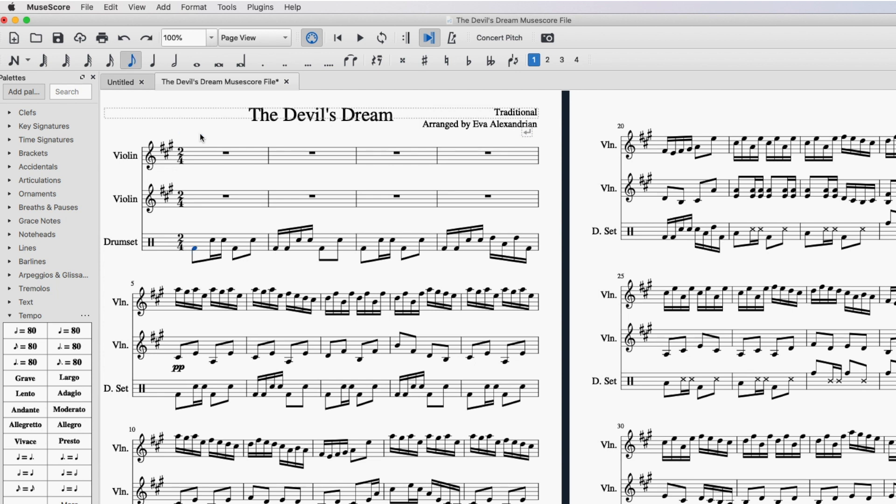
key(super+shift+z)
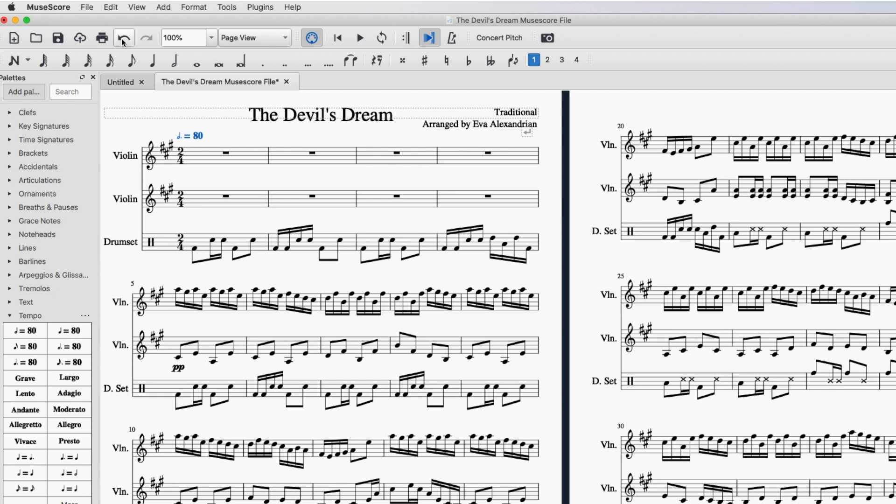
click(123, 40)
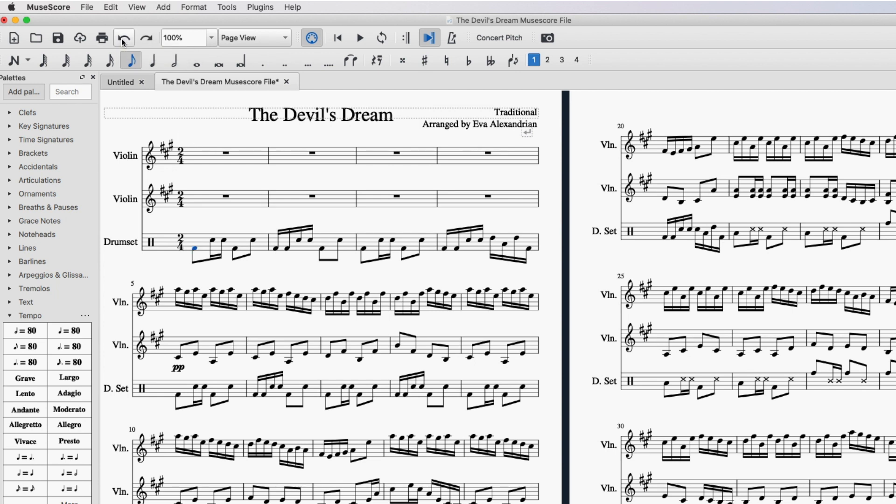
click(66, 349)
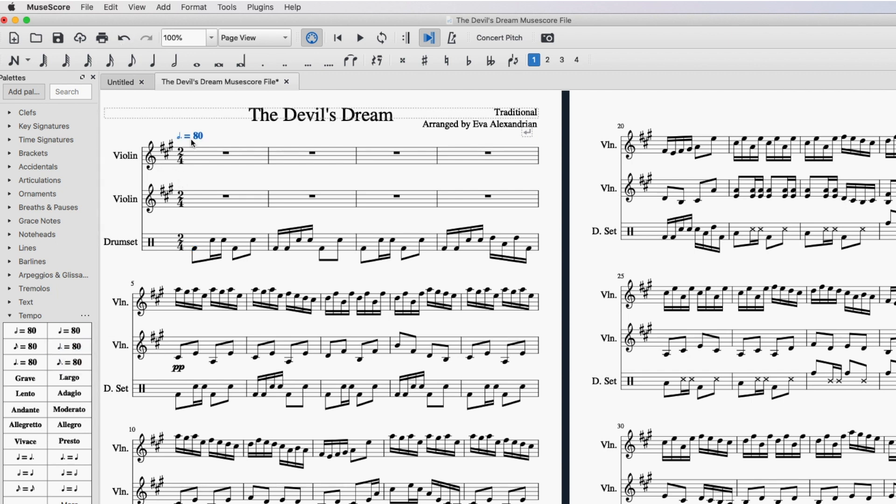
click(124, 42)
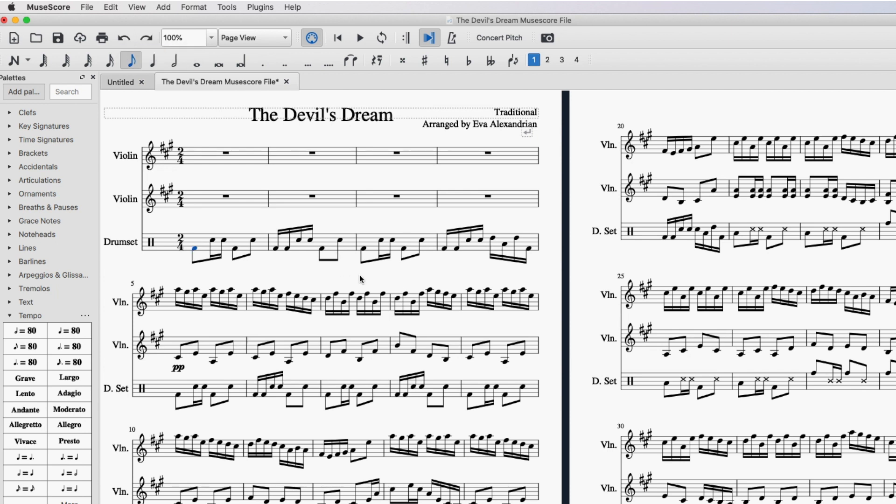
mouse_move(356, 283)
mouse_down()
mouse_move(396, 287)
mouse_move(361, 282)
mouse_up()
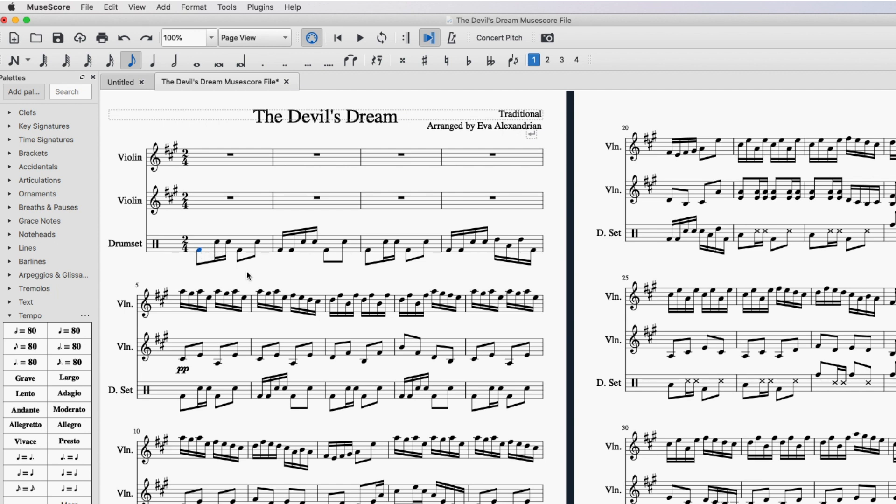
drag(247, 278, 243, 262)
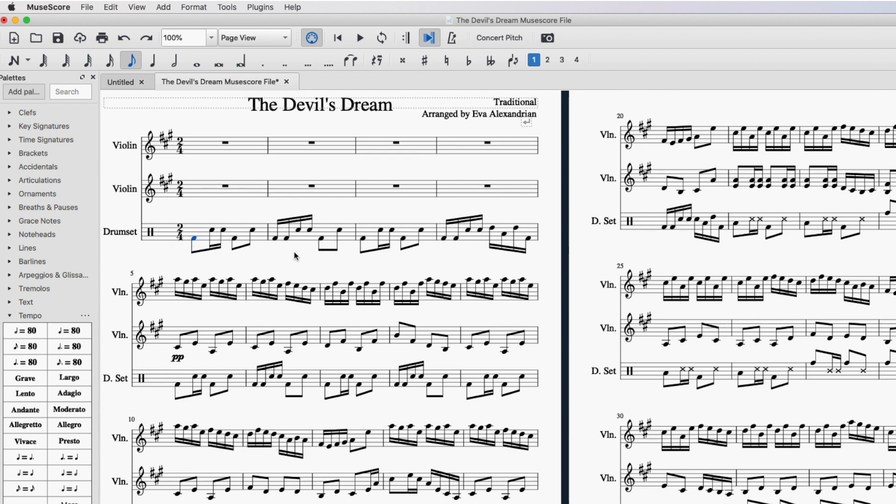
drag(212, 169, 208, 174)
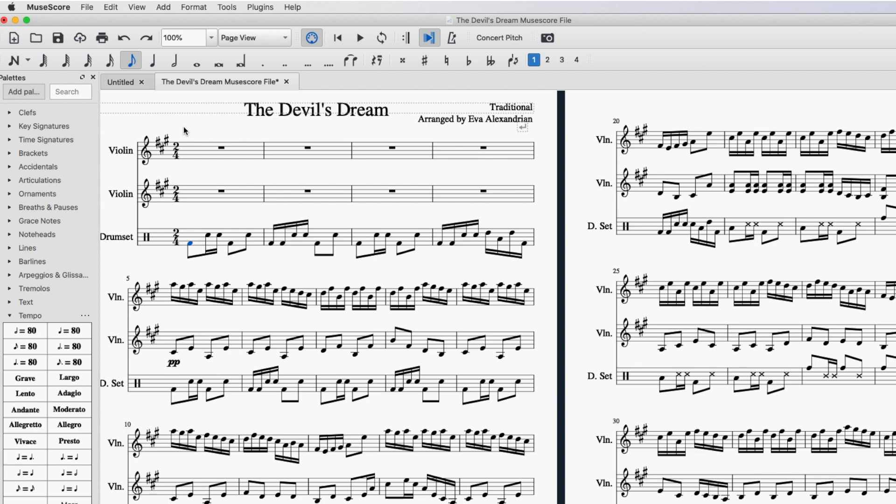
drag(183, 127, 192, 122)
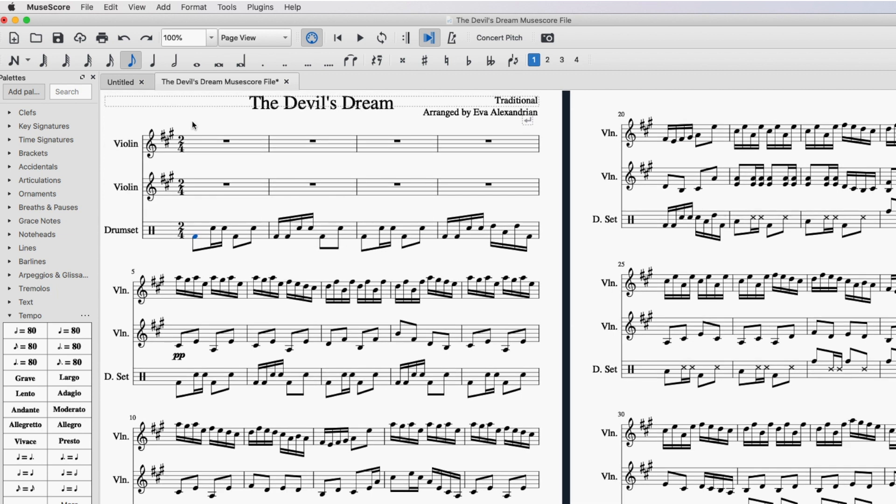